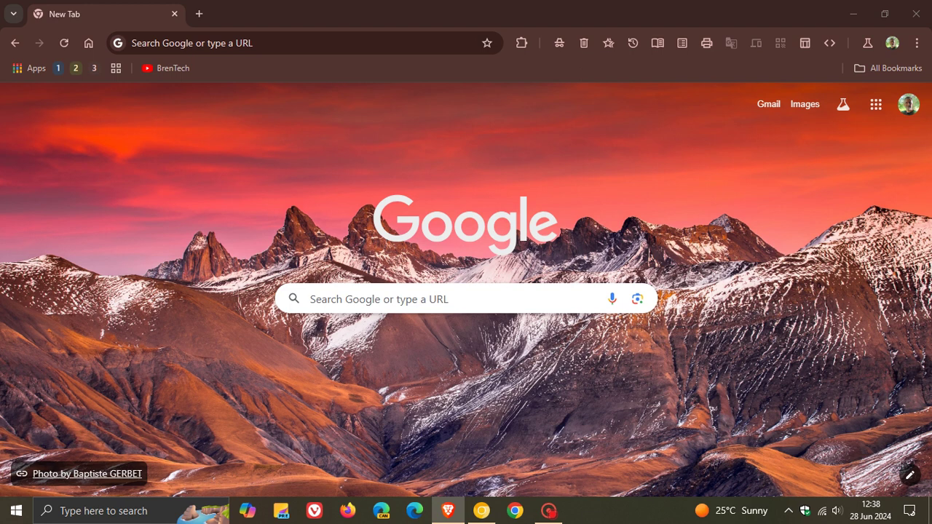
- Pin uBlock Origin from the Extensions menu and open its panel showing 2 blocked, 24 since install
left_click(521, 43)
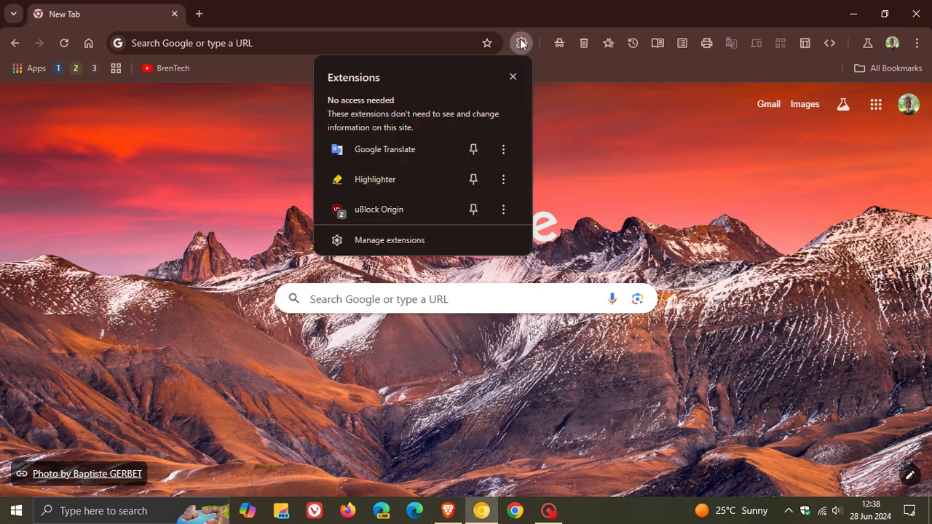
left_click(428, 211)
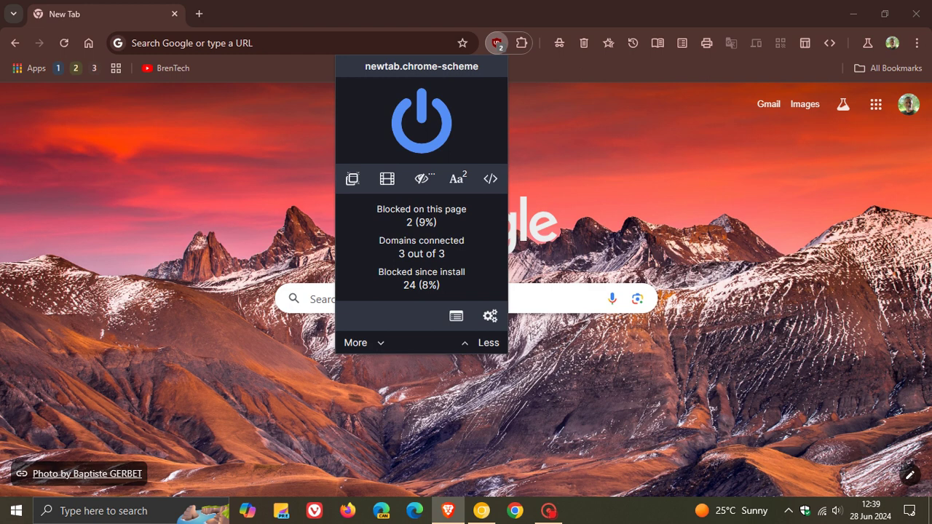
- Dismiss the uBlock Origin popup by clicking the New Tab page background
left_click(727, 235)
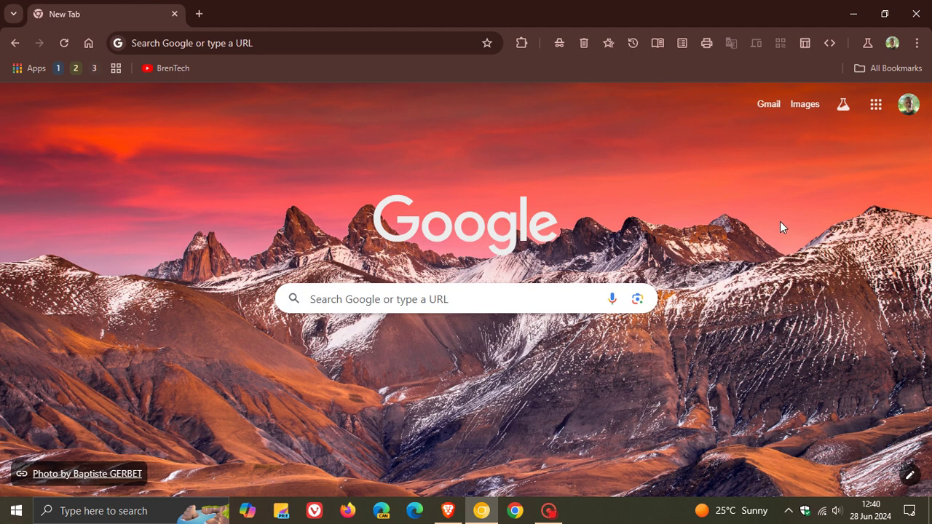
- Open Manage extensions from the Extensions menu, then come back to the Extensions tab from the Web Store
left_click(520, 45)
left_click(420, 240)
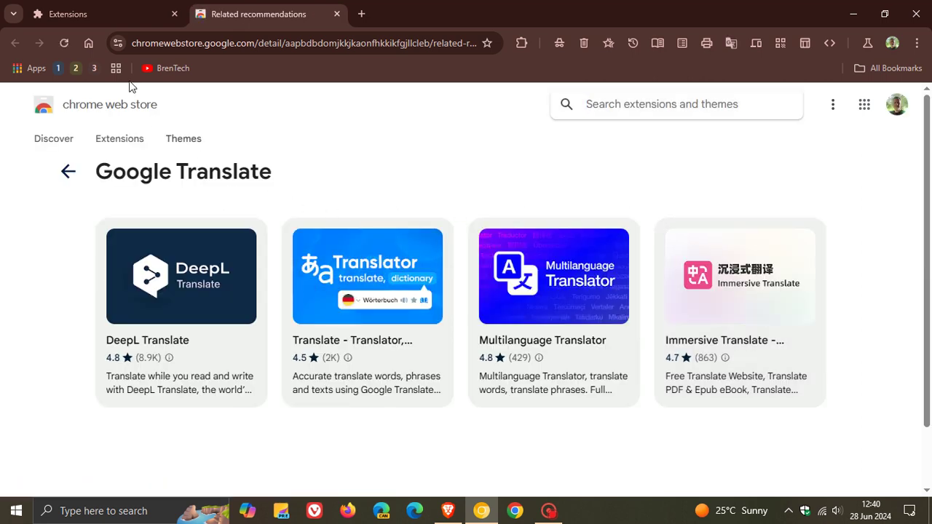
left_click(102, 20)
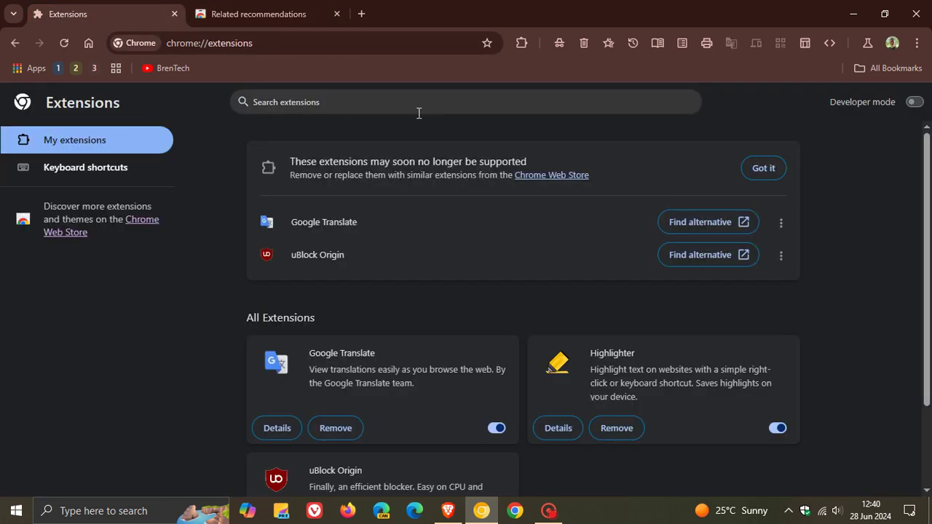
left_click(784, 231)
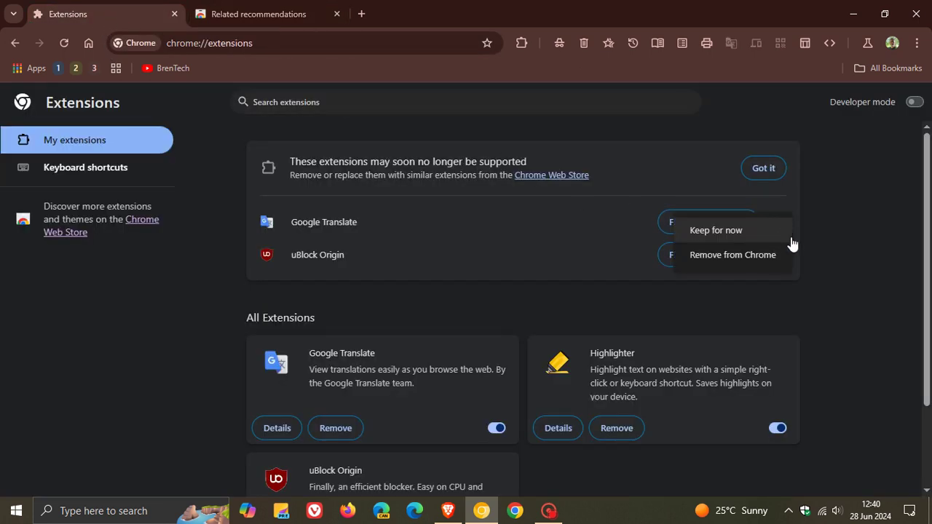
left_click(844, 230)
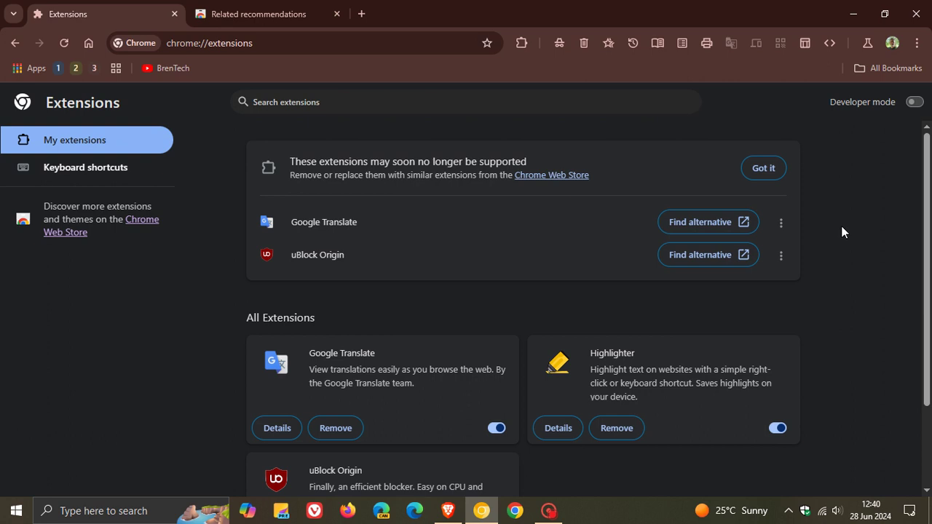
scroll(844, 230, "down", 3)
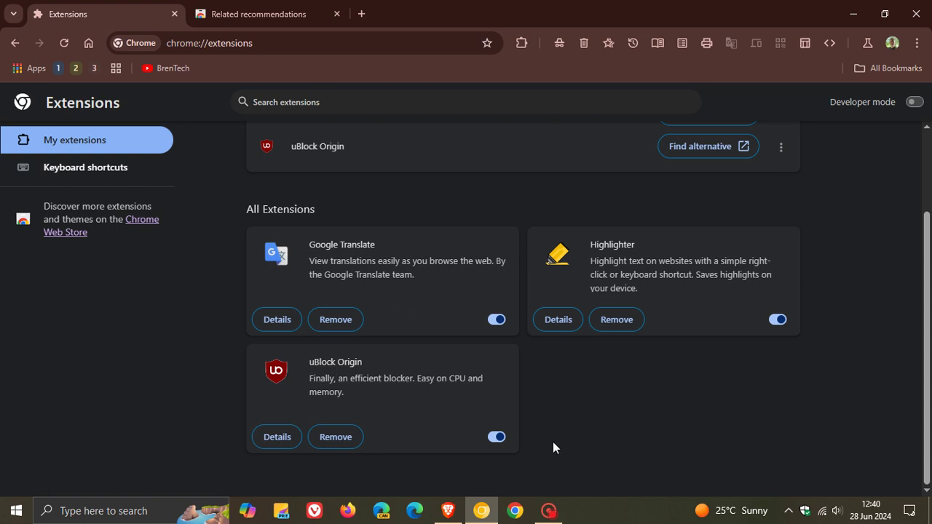
mouse_move(497, 436)
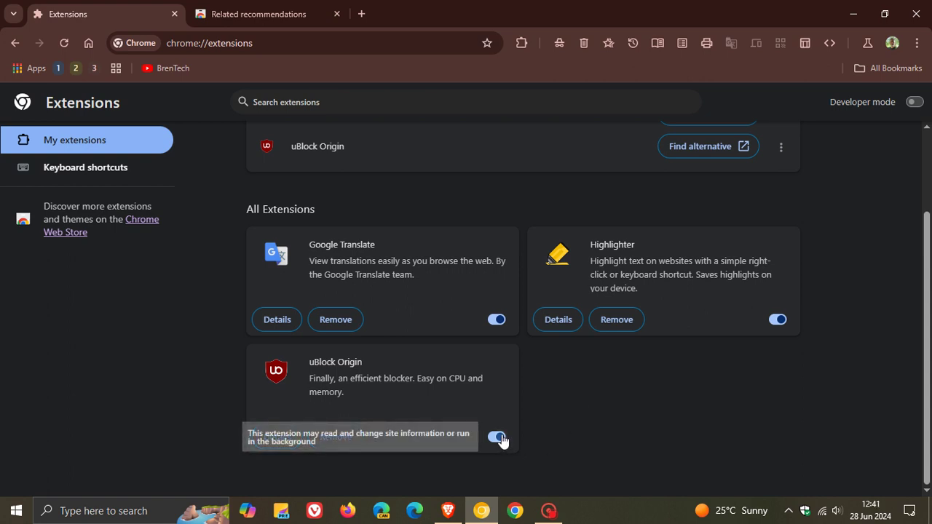
scroll(688, 430, "up", 3)
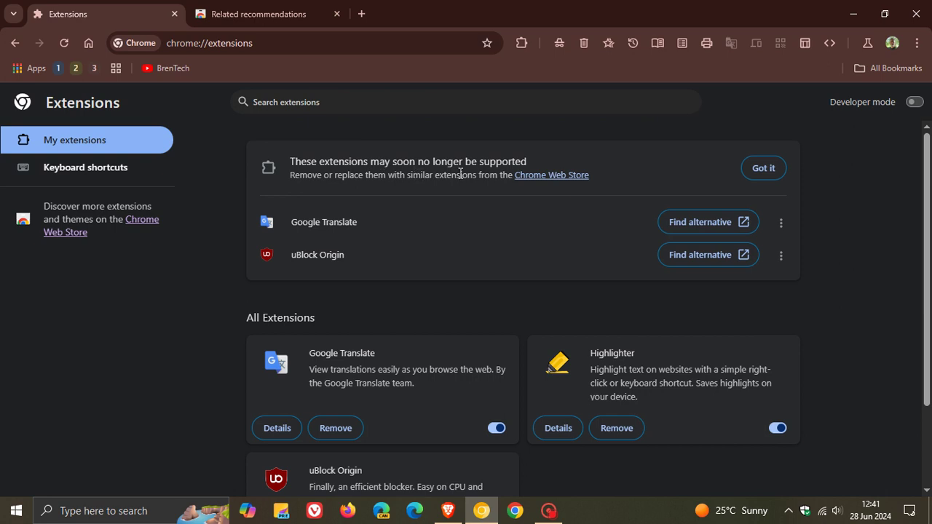
- Switch uBlock Origin off and back on so it stays enabled
scroll(553, 215, "down", 3)
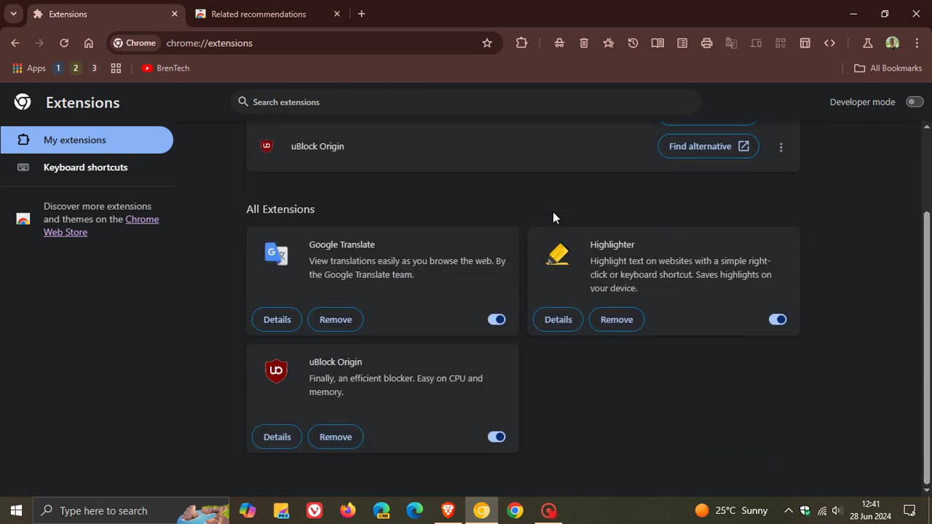
left_click(498, 437)
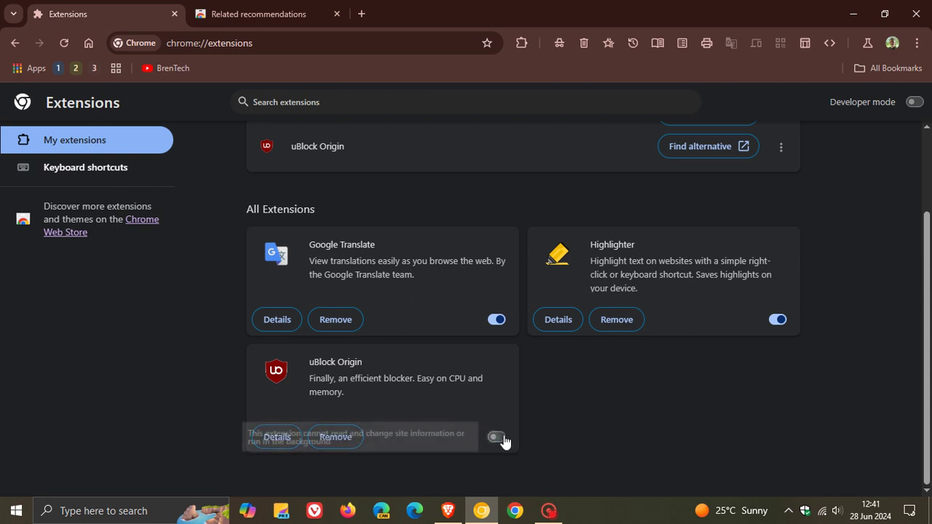
left_click(499, 438)
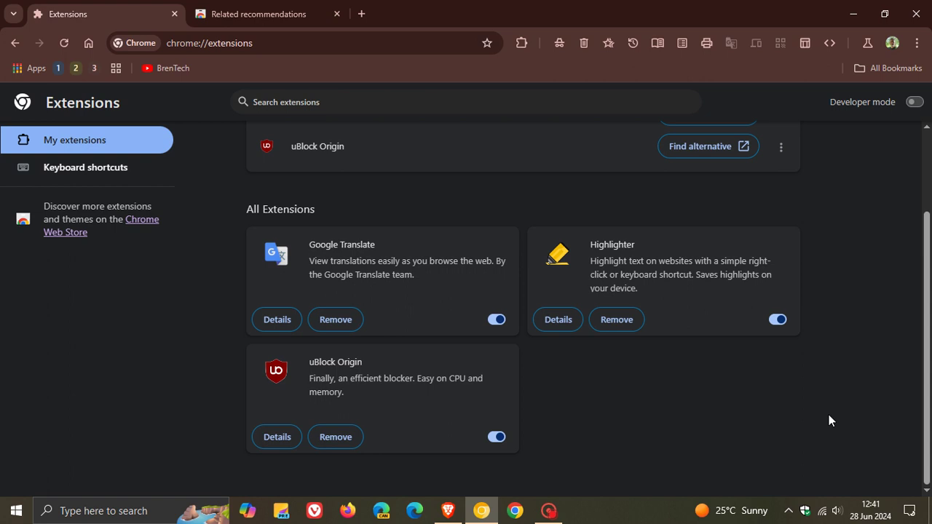
- Scroll the extensions tab back to the top and load the New Tab page with Home
key("alt+Tab")
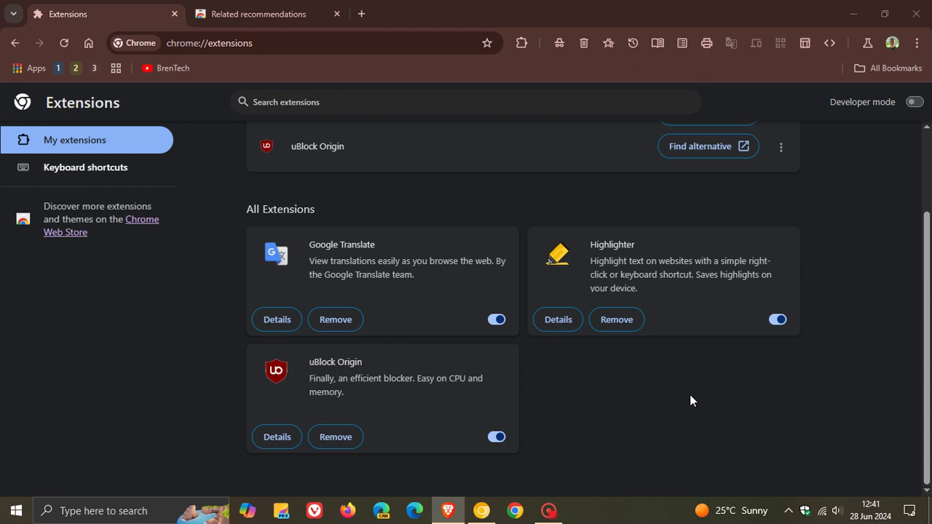
scroll(690, 400, "up", 3)
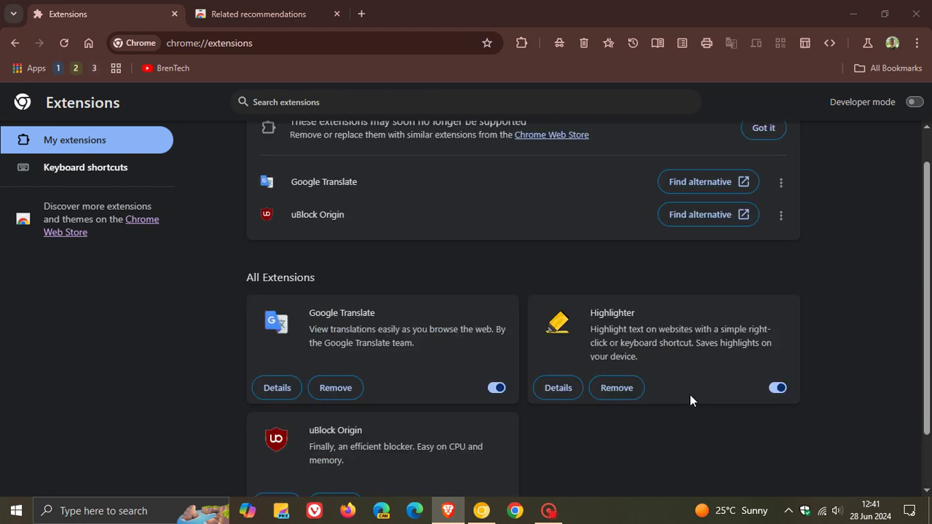
left_click(89, 43)
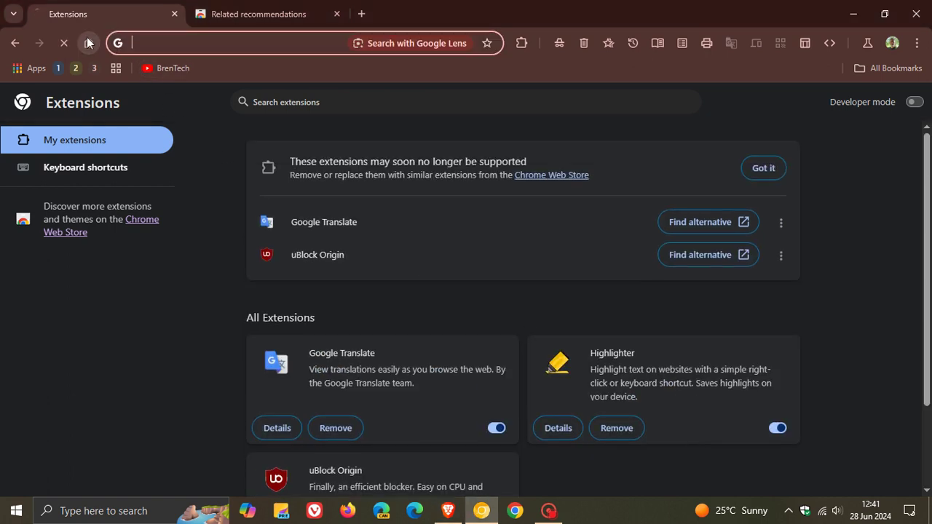